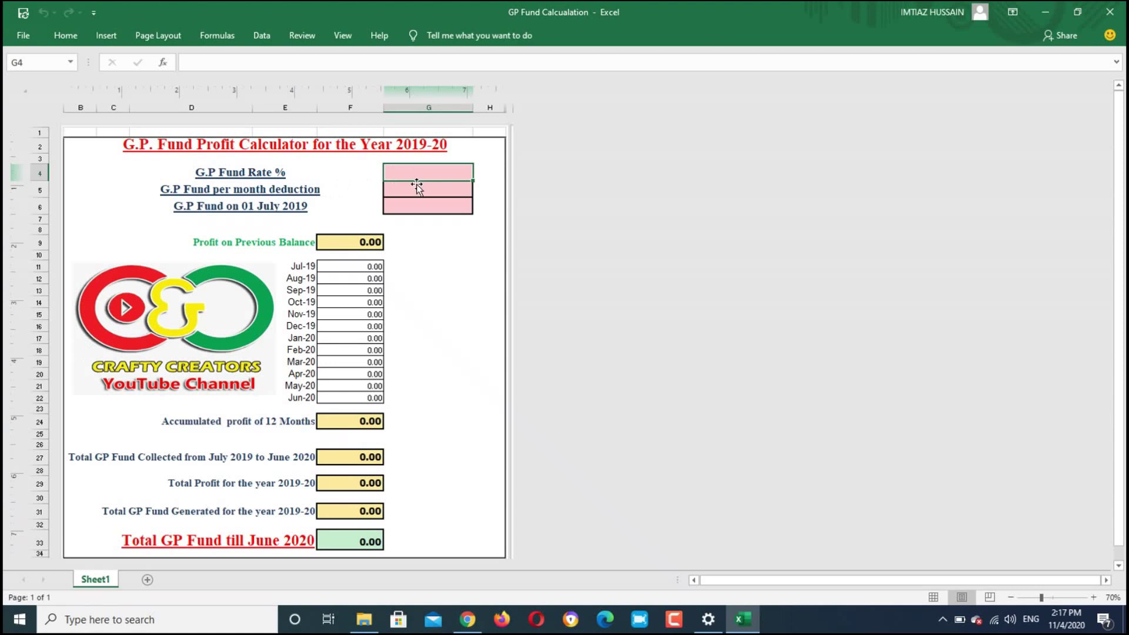
left_click(416, 186)
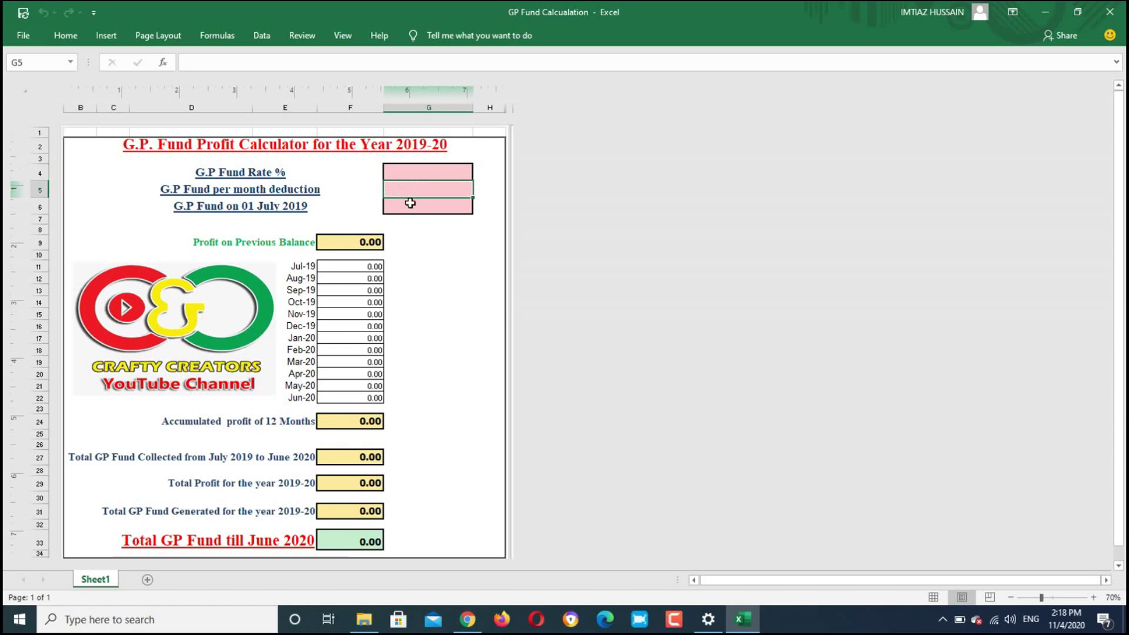
left_click(409, 204)
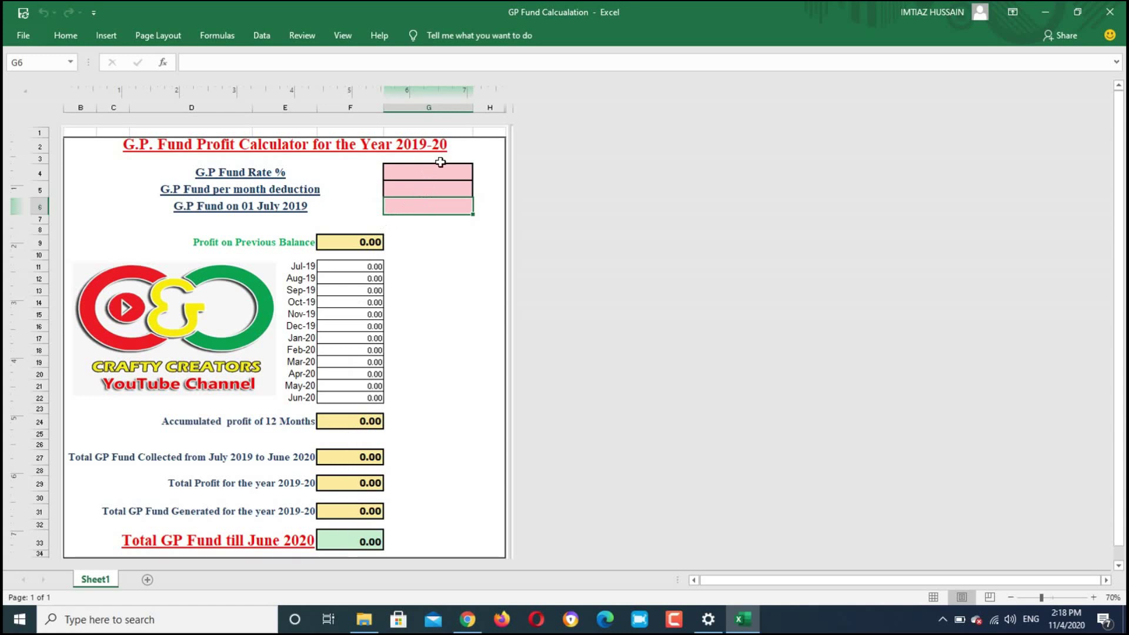
left_click(437, 171)
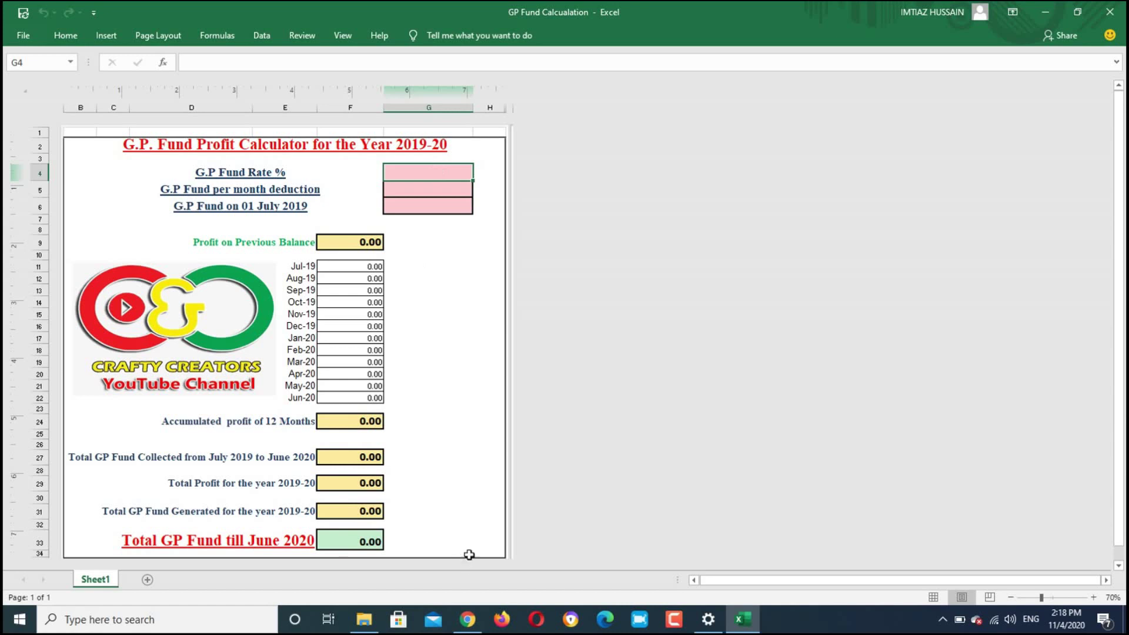
Step: Search Google in Chrome for "gp fund interest rate 2019-20" to look up the 2019-2020 mark-up rate, and return to the Excel workbook
left_click(467, 619)
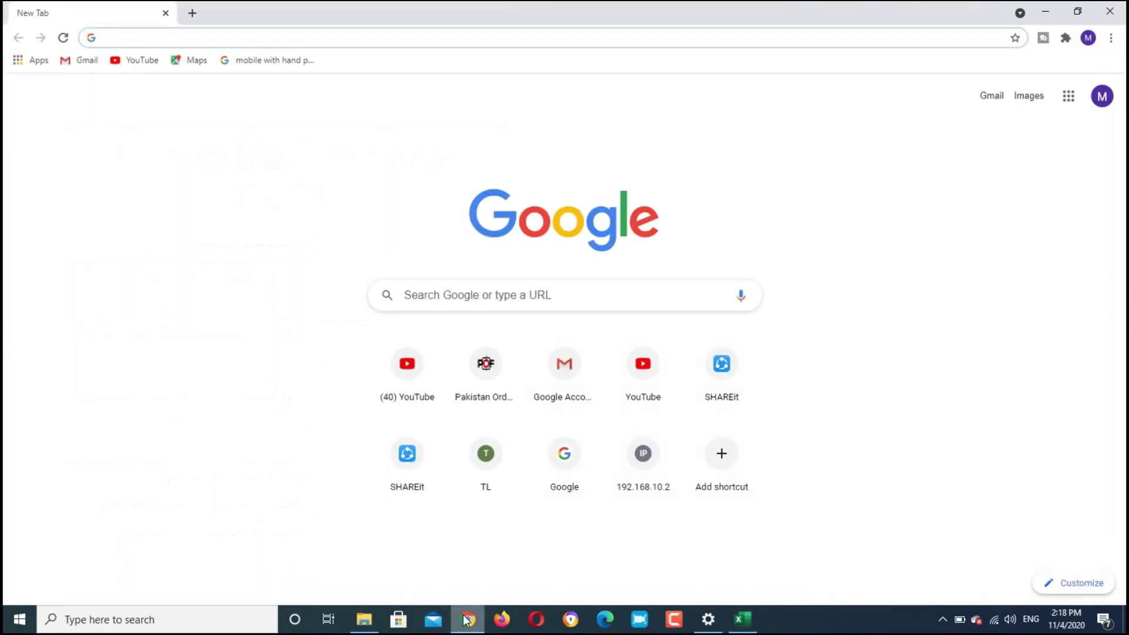
left_click(300, 31)
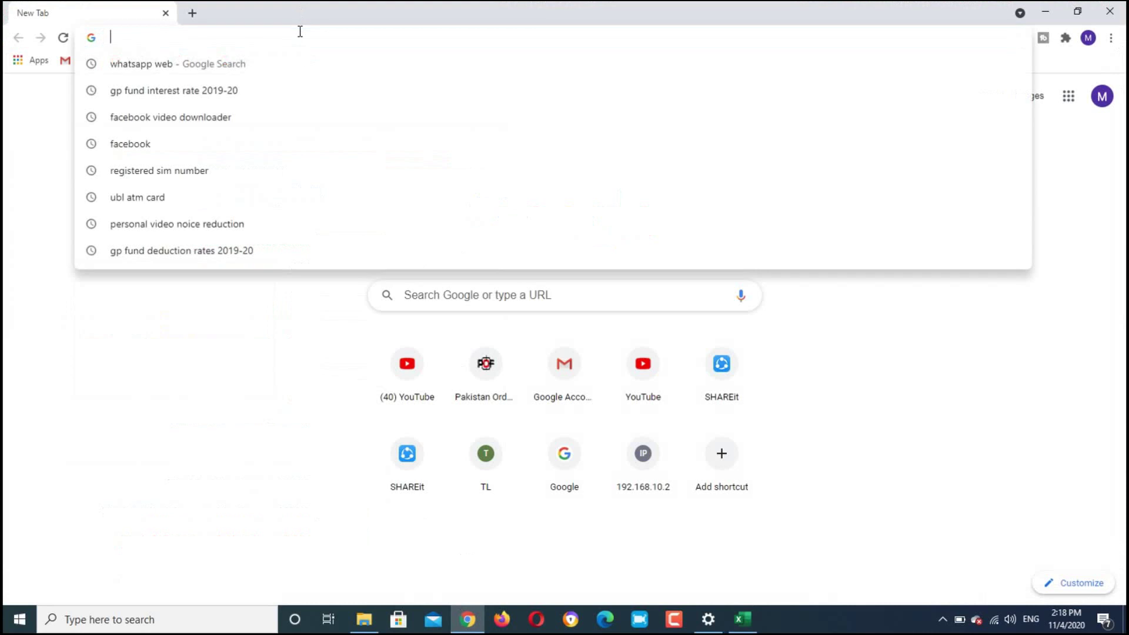
left_click(206, 92)
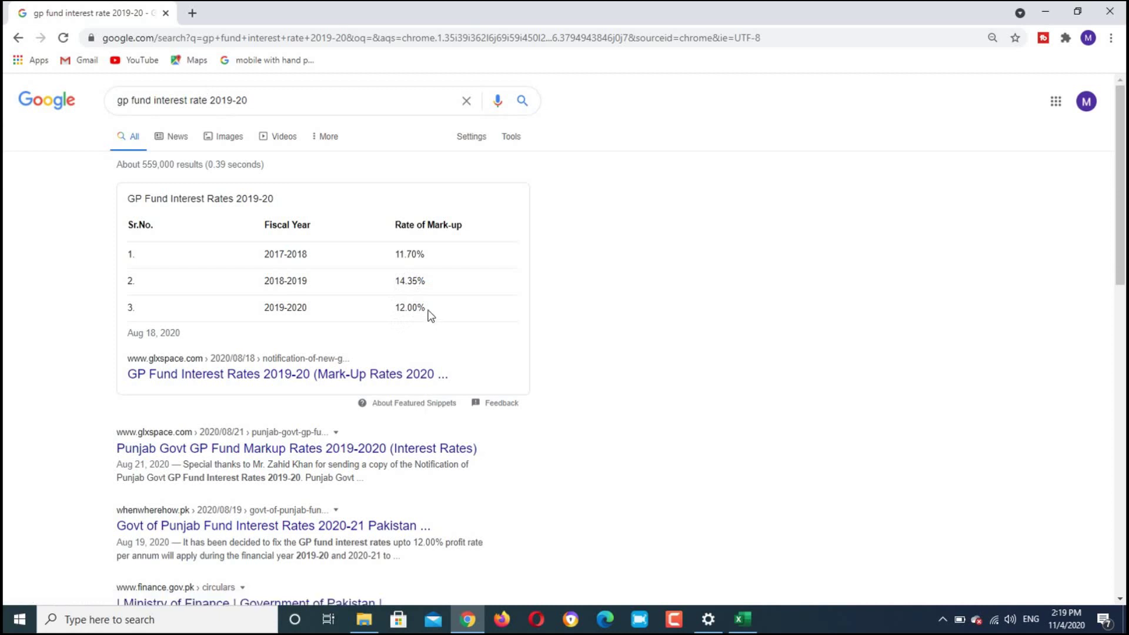
left_click(1045, 11)
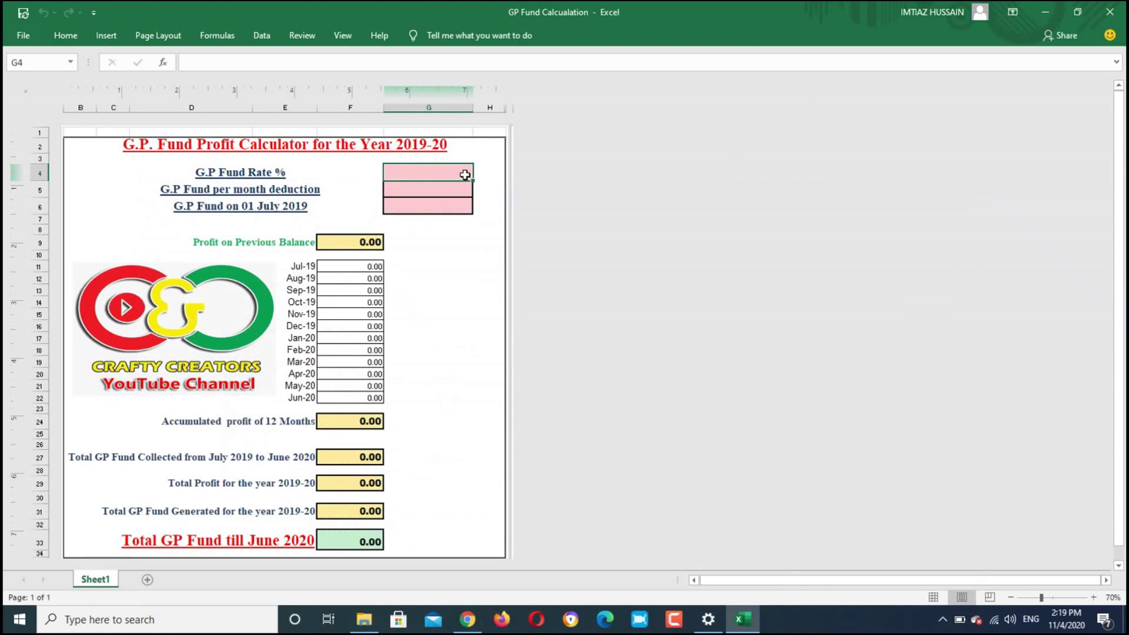
Step: Enter 12 as the G.P Fund Rate % and 1140 as the G.P Fund per month deduction
type("12")
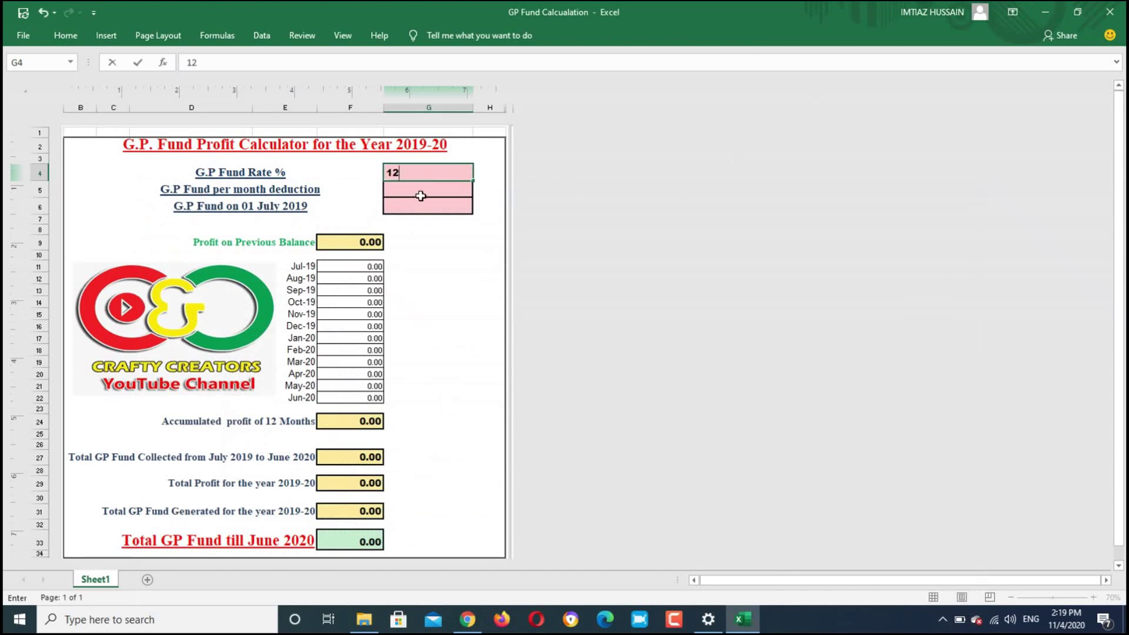
left_click(424, 189)
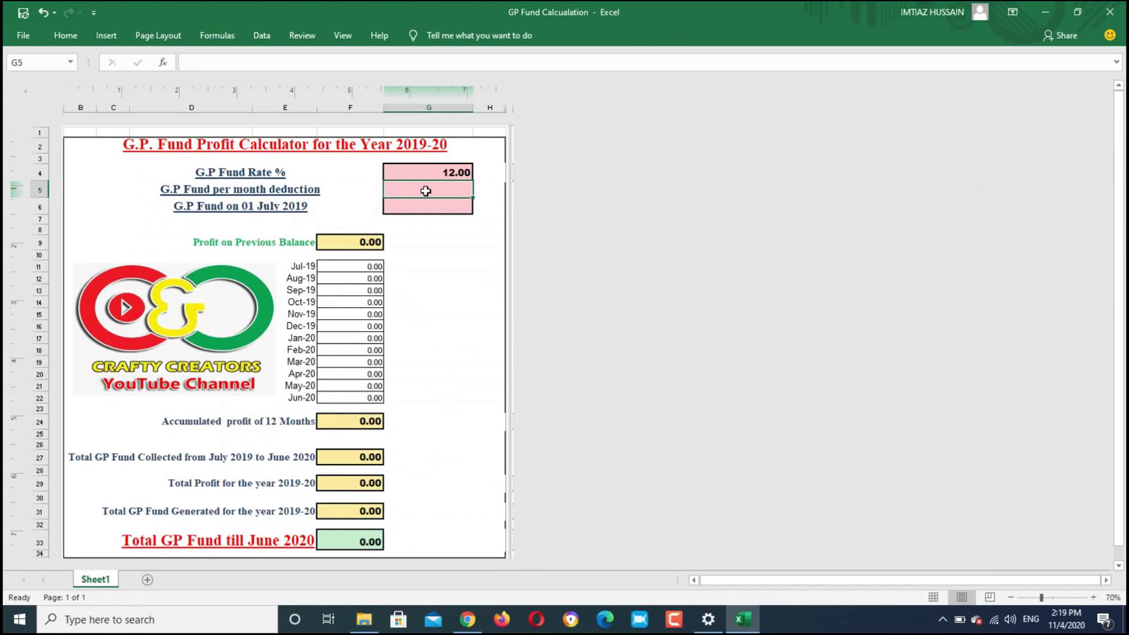
type("114")
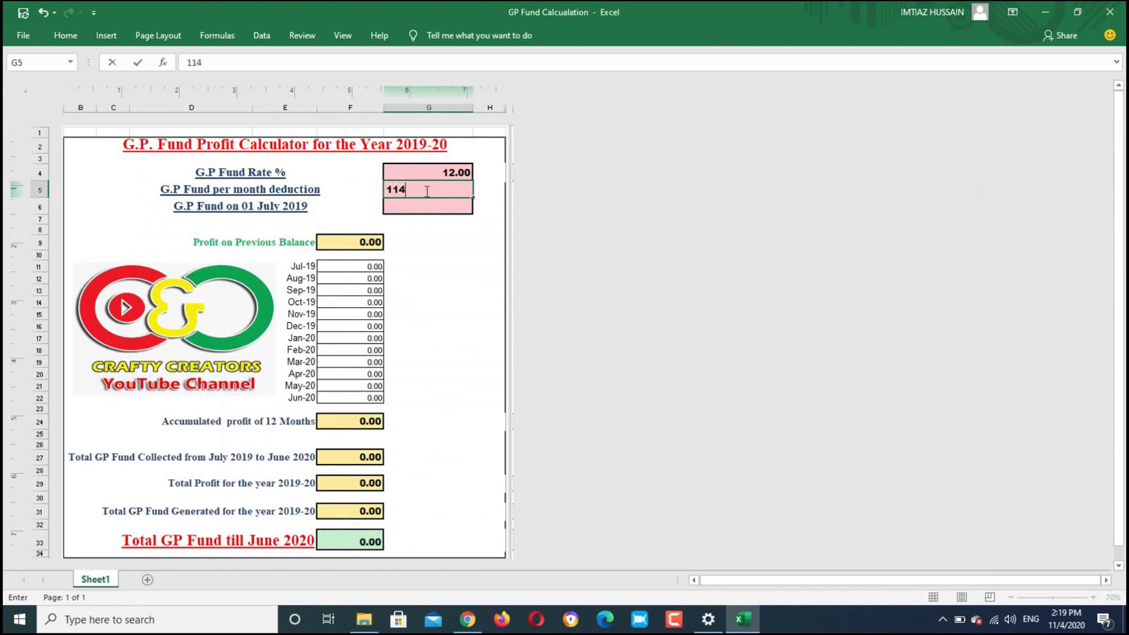
type("0")
Step: Enter 52267 as the G.P Fund balance on 01 July 2019
left_click(415, 215)
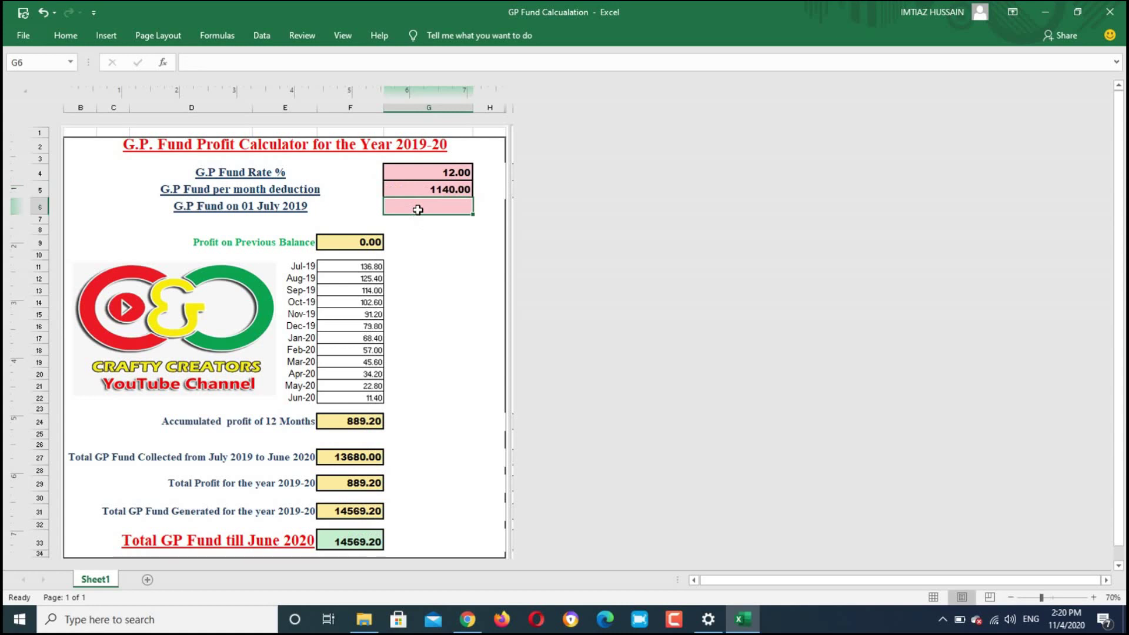
type("52")
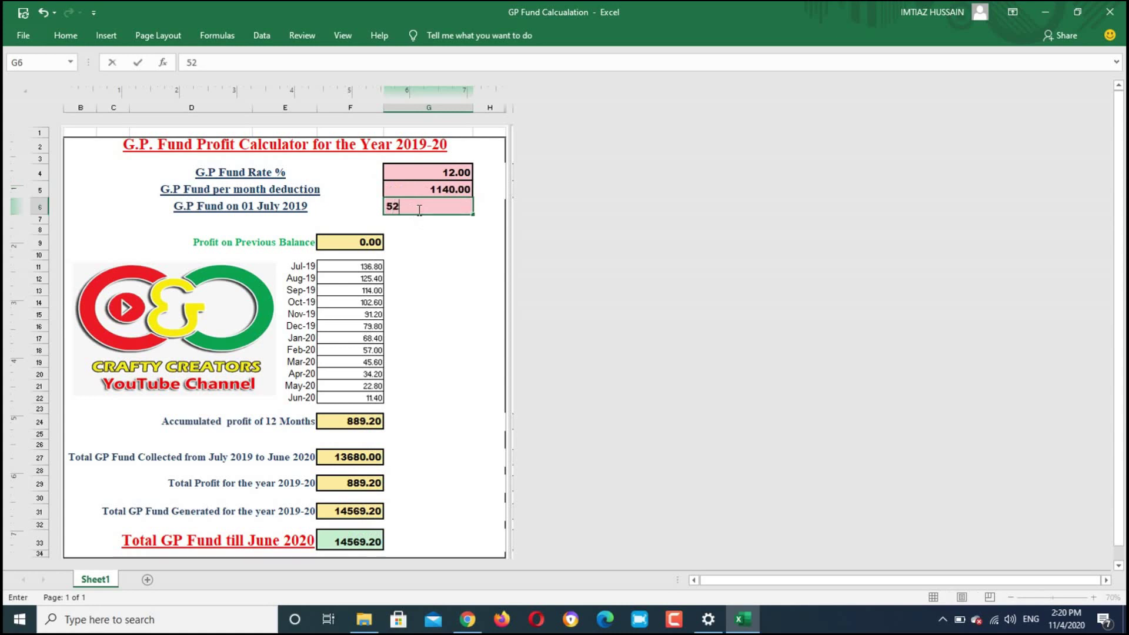
type("267")
left_click(427, 233)
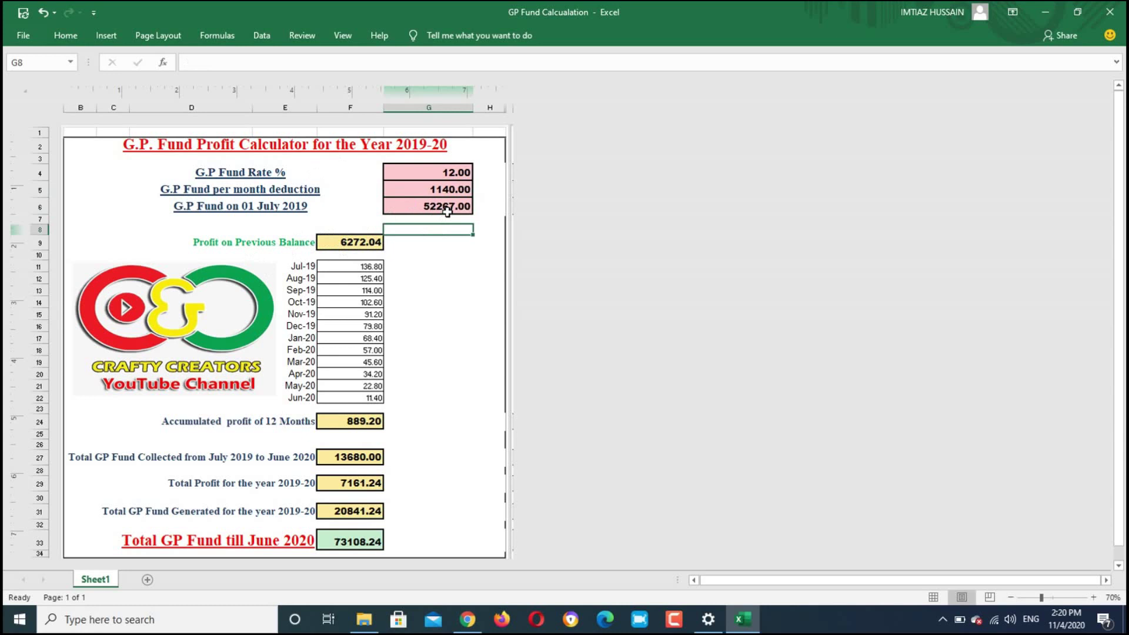
Step: Examine the formulas behind Profit on Previous Balance and the monthly profits for July, August and September 2019 and June 2020
double_click(351, 244)
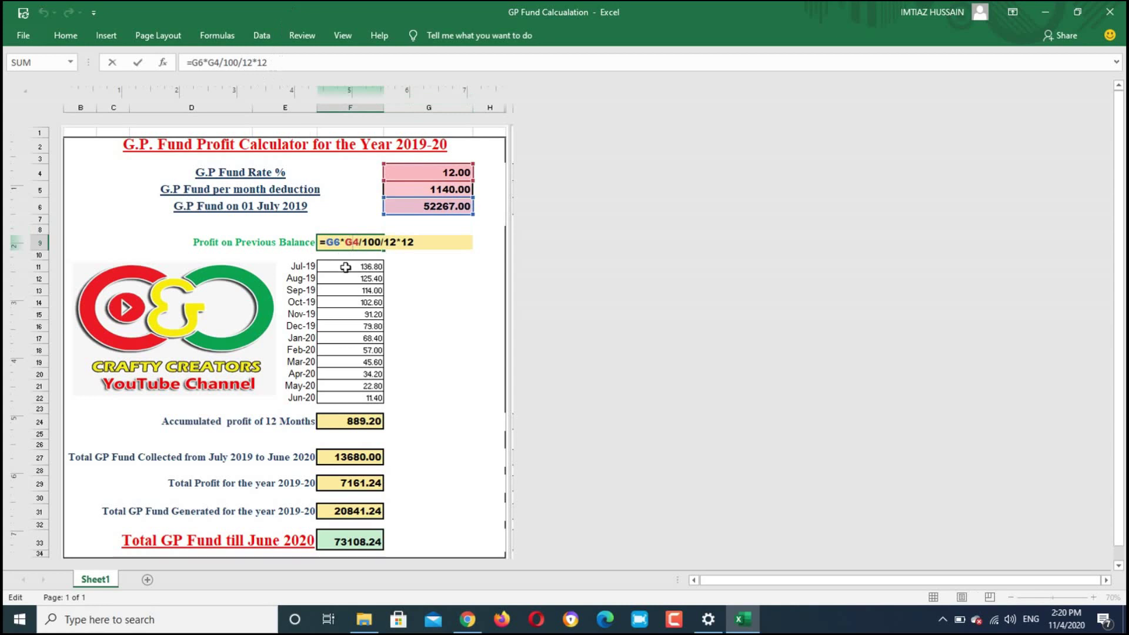
left_click(358, 299)
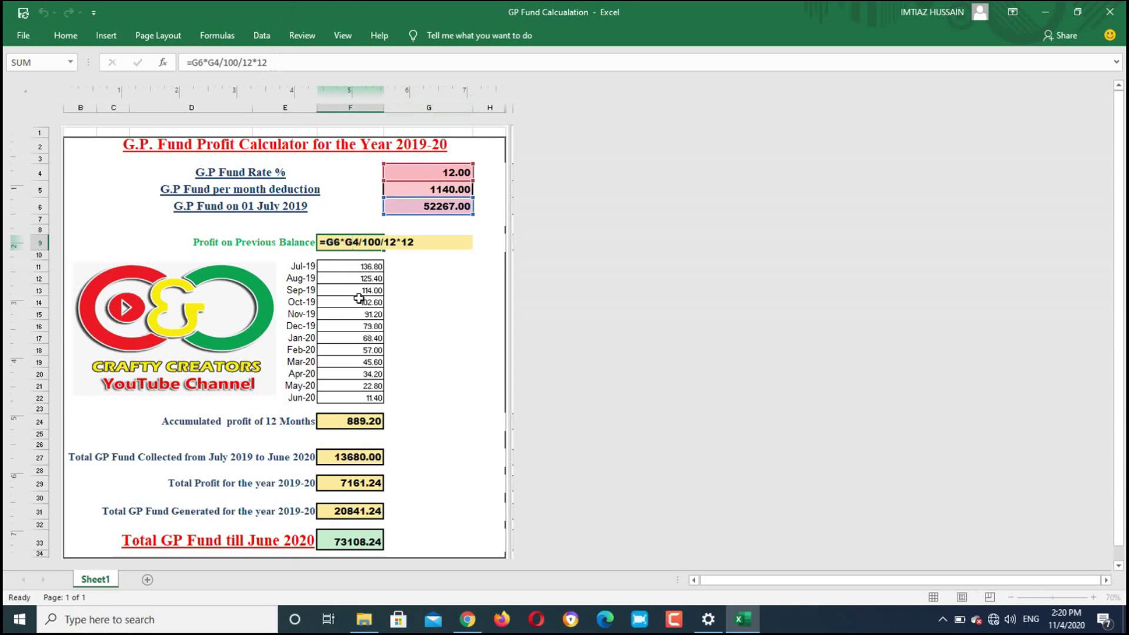
left_click(341, 266)
left_click(339, 277)
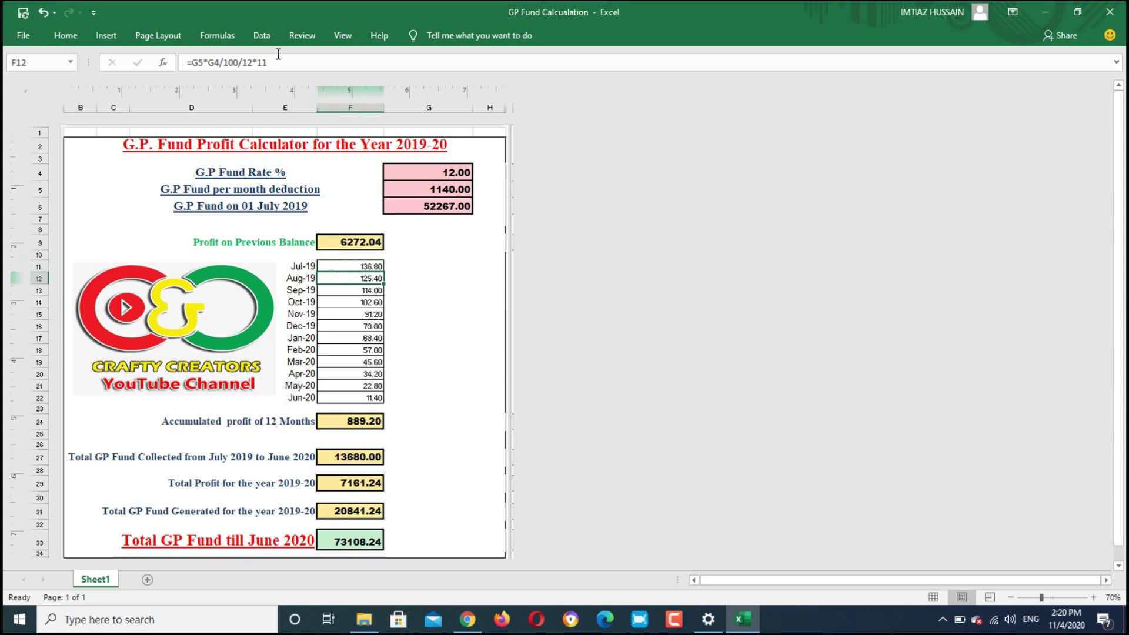
left_click(333, 266)
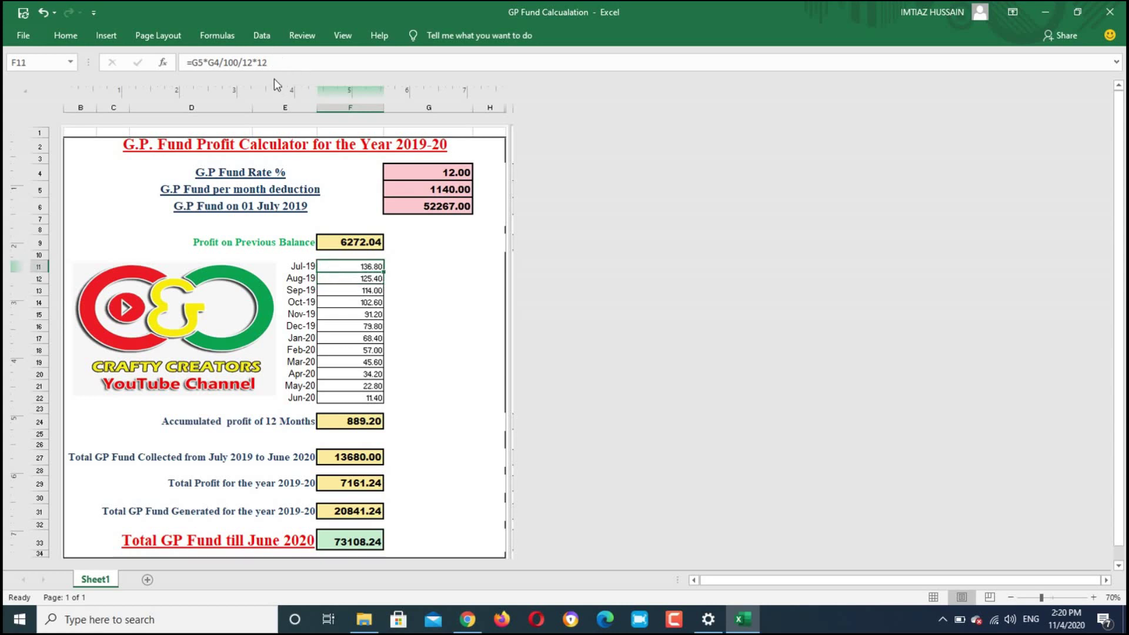
left_click(350, 278)
left_click(350, 295)
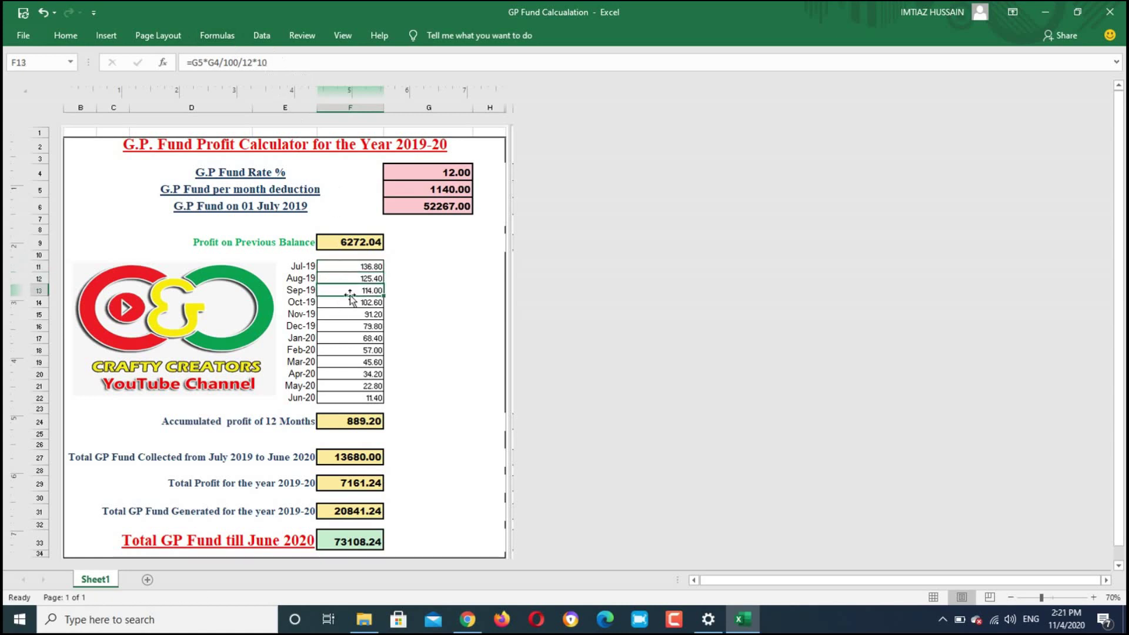
left_click(329, 397)
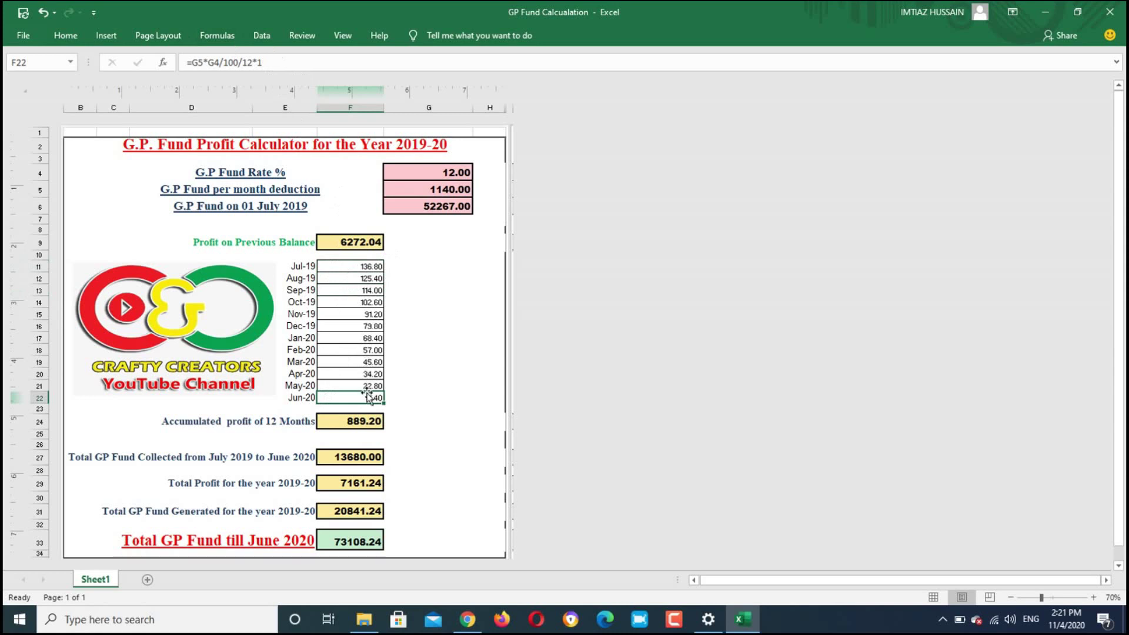
Step: Examine the formulas behind the accumulated 12-month profit, the total collected and generated amounts, and Total GP Fund till June 2020
left_click(340, 421)
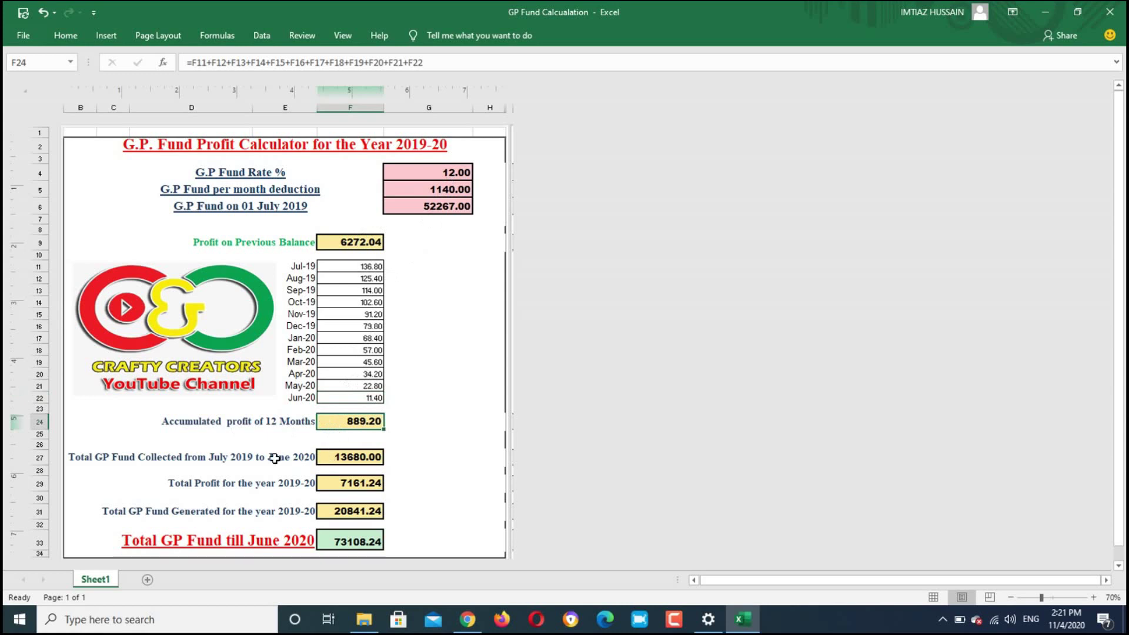
left_click(371, 459)
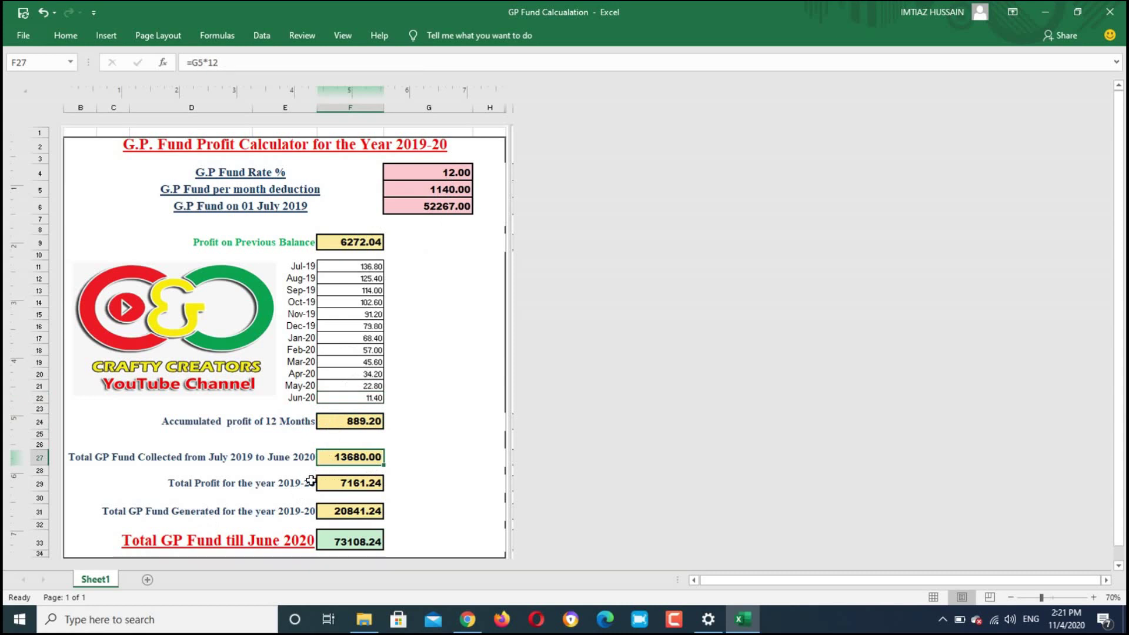
left_click(330, 517)
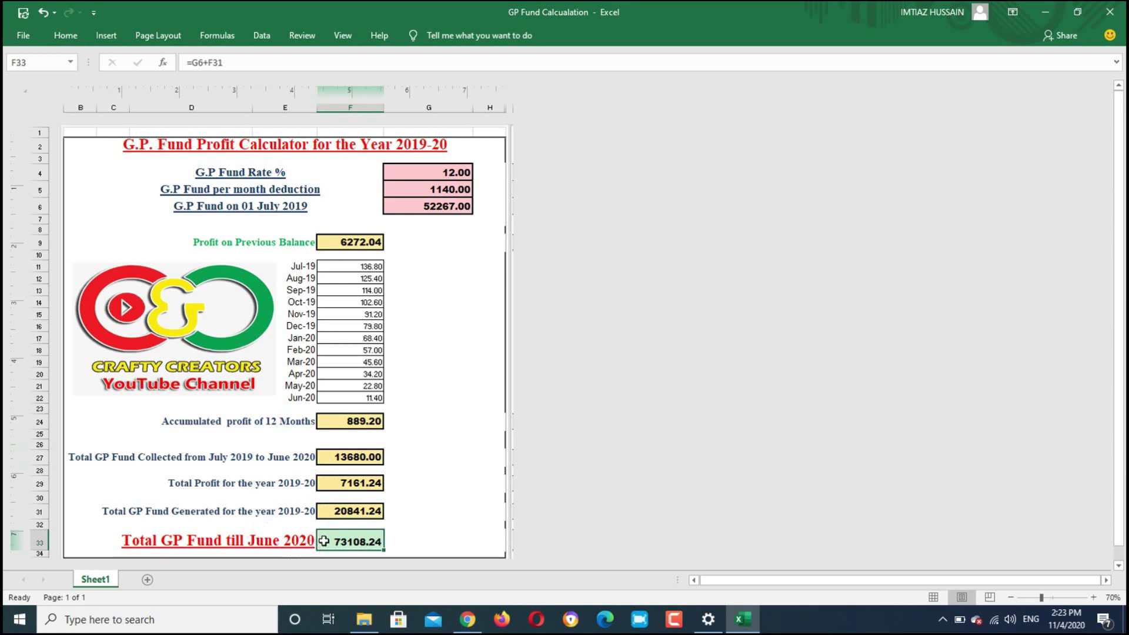
left_click(449, 207)
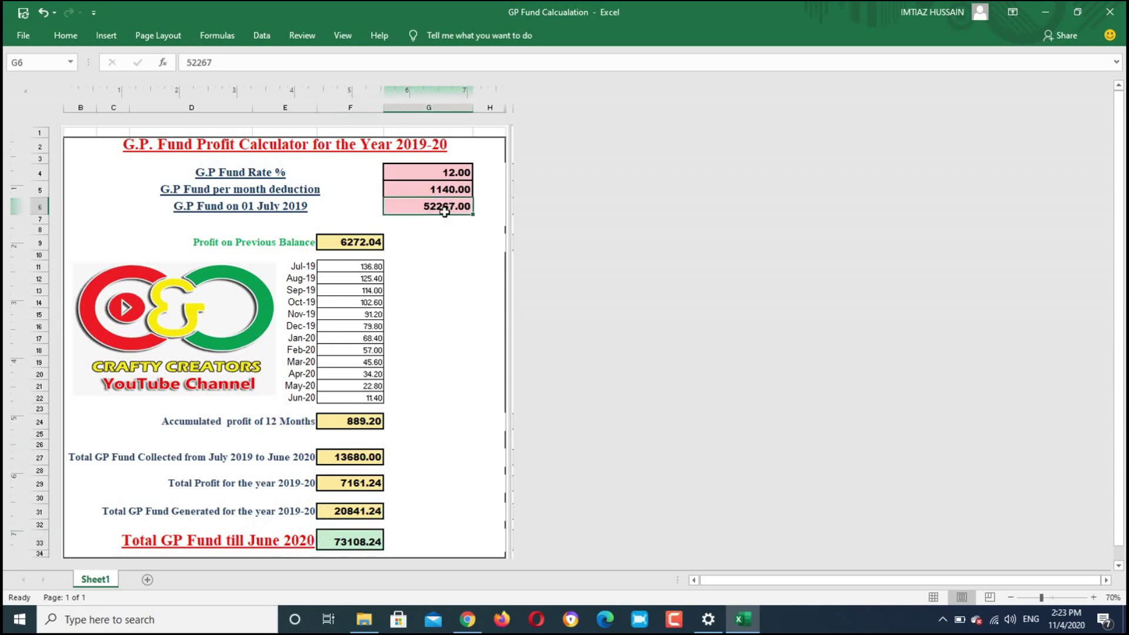
left_click(329, 536)
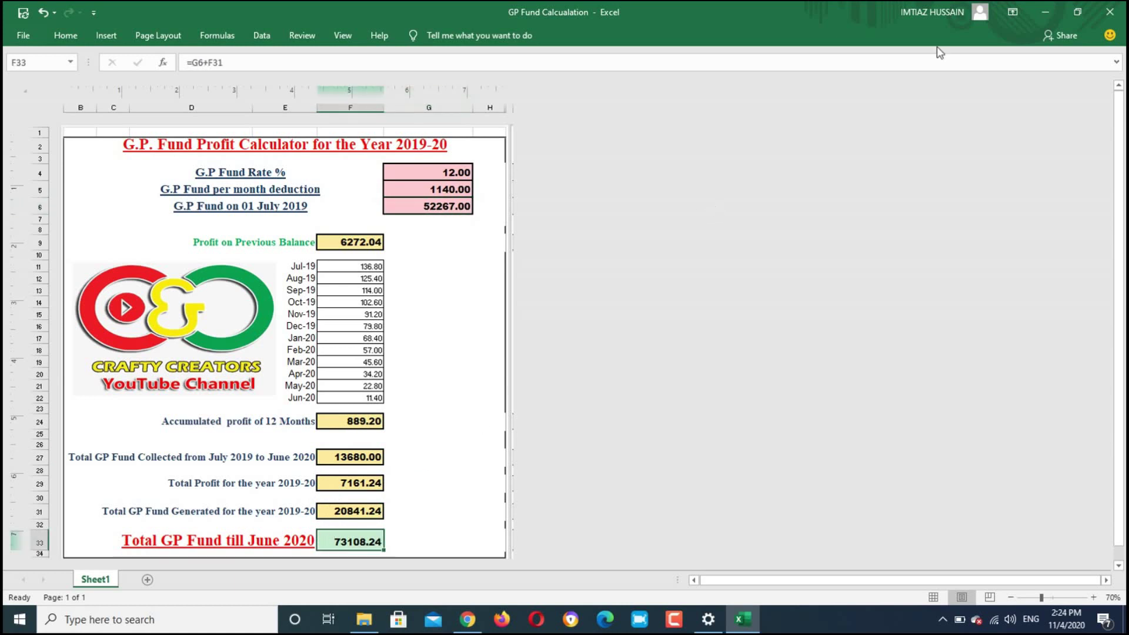
Step: Minimize the workbook window to show the desktop
left_click(1045, 13)
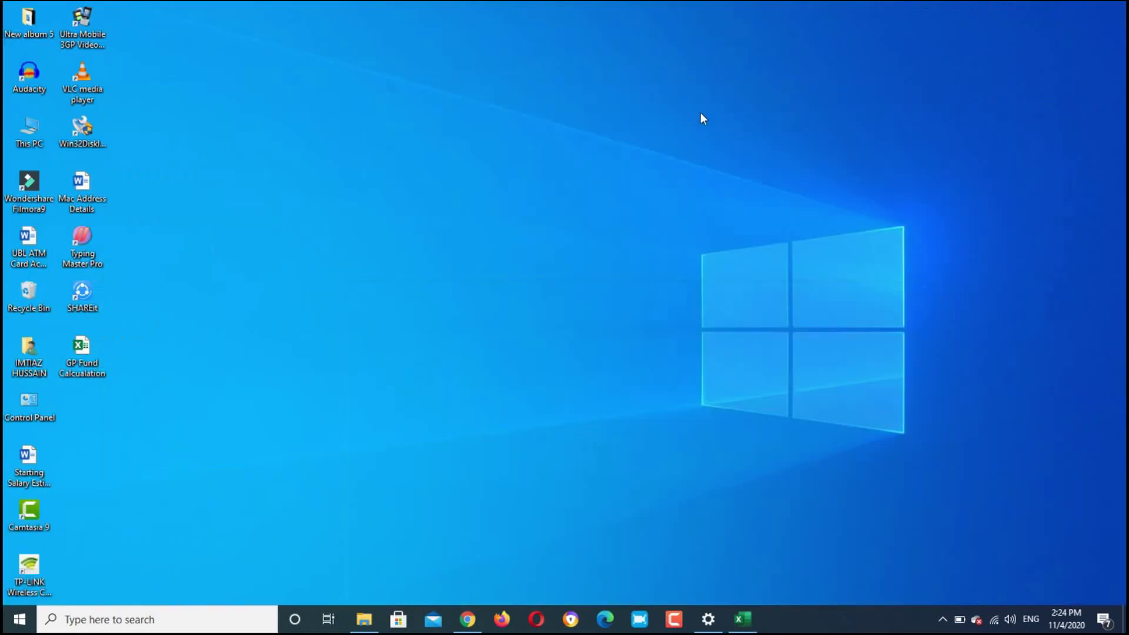
left_click(742, 619)
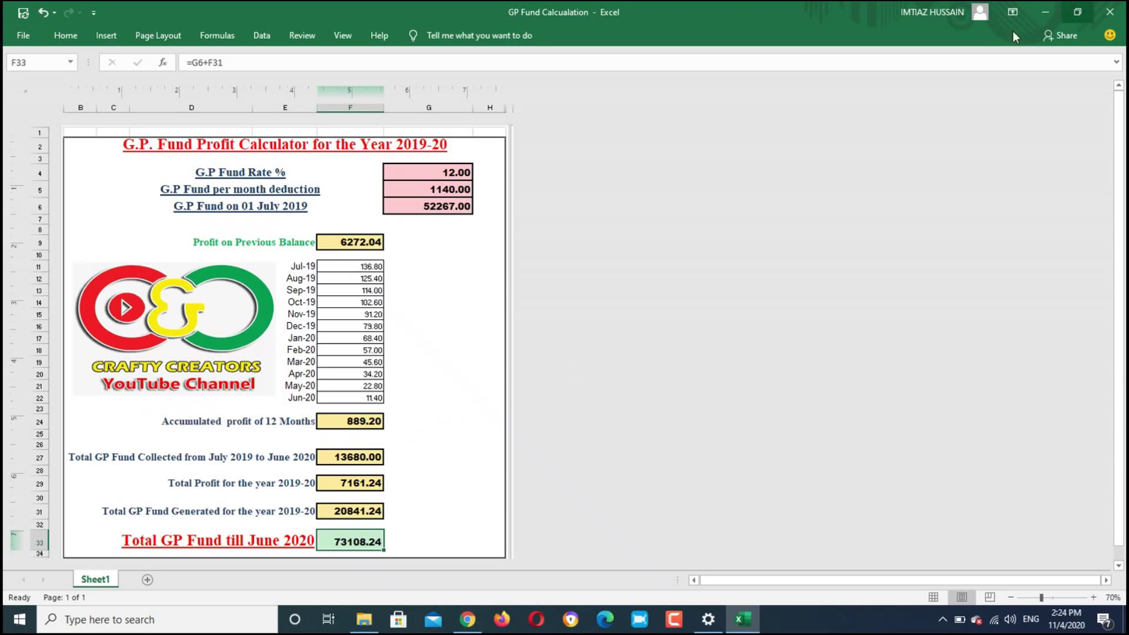
left_click(1044, 12)
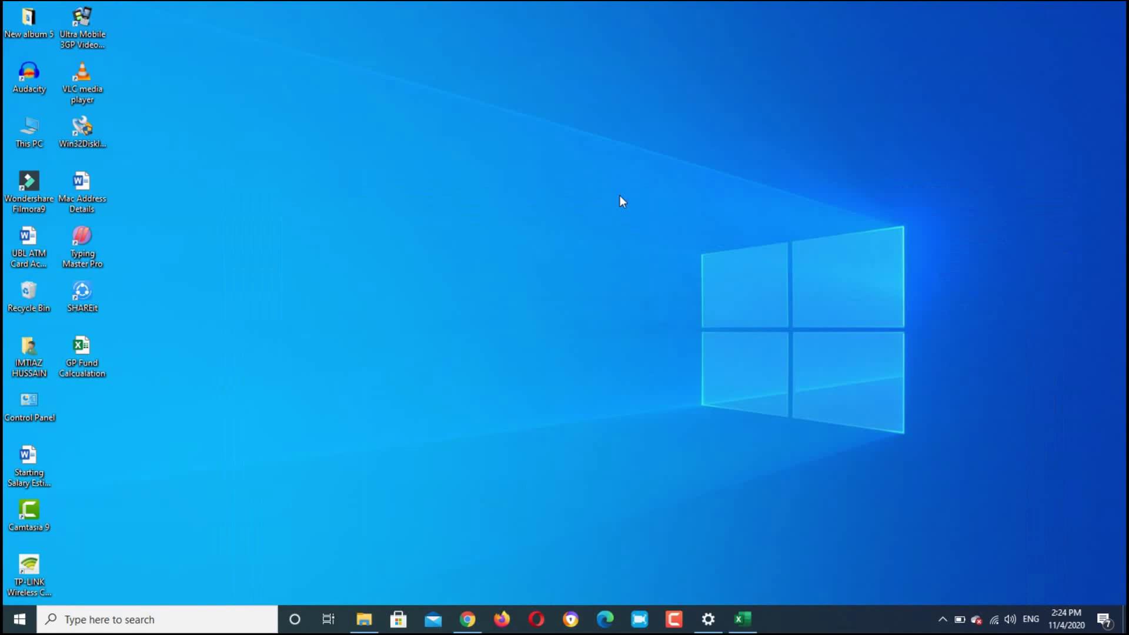